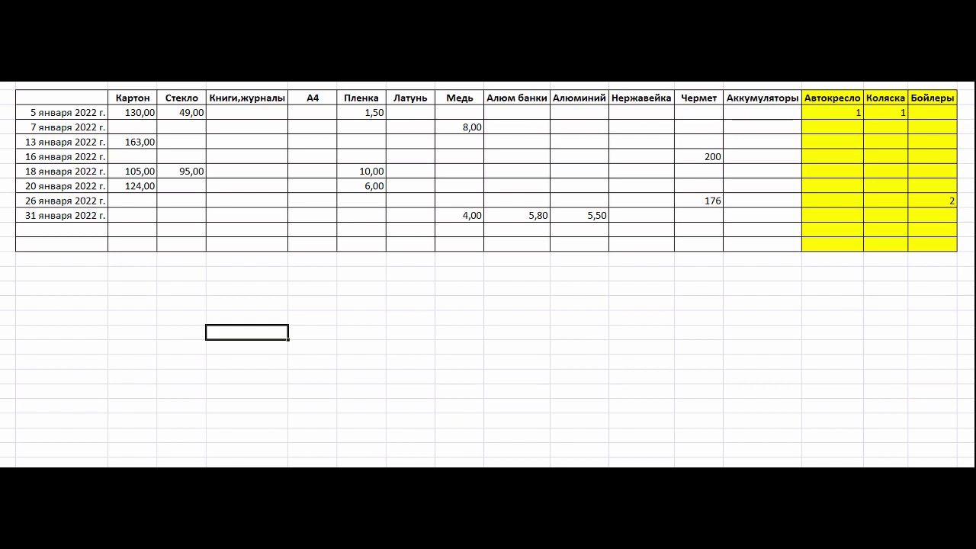
- Review the material columns one by one, from Картон, Стекло and Книги,журналы through А4, Пленка and Латунь to Медь
left_click(133, 82)
left_click(181, 82)
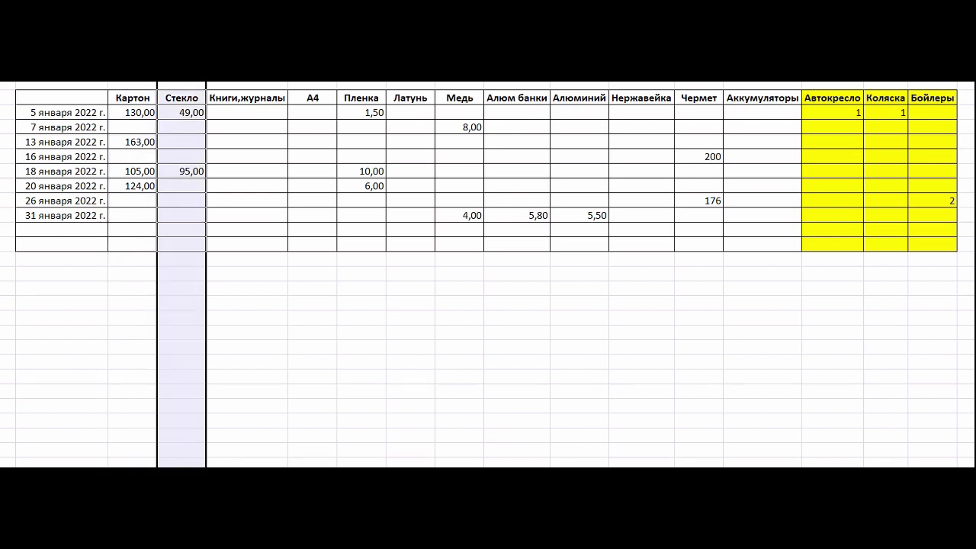
left_click(248, 82)
left_click(313, 82)
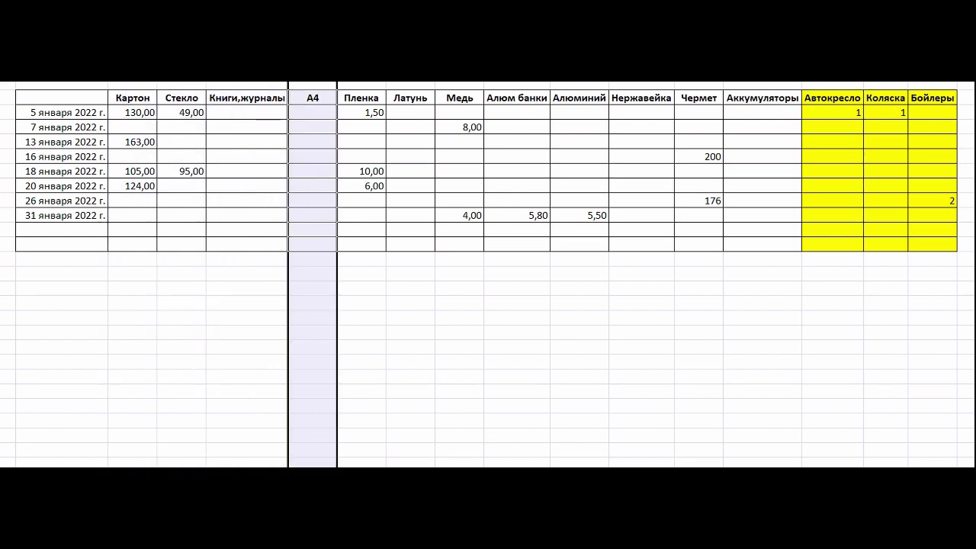
left_click(361, 83)
left_click(359, 98)
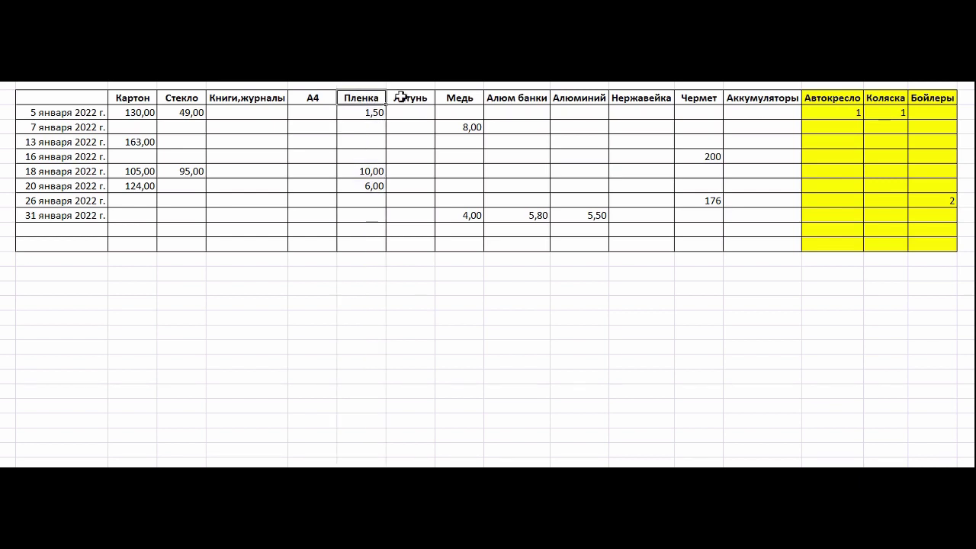
left_click(403, 97)
left_click(458, 98)
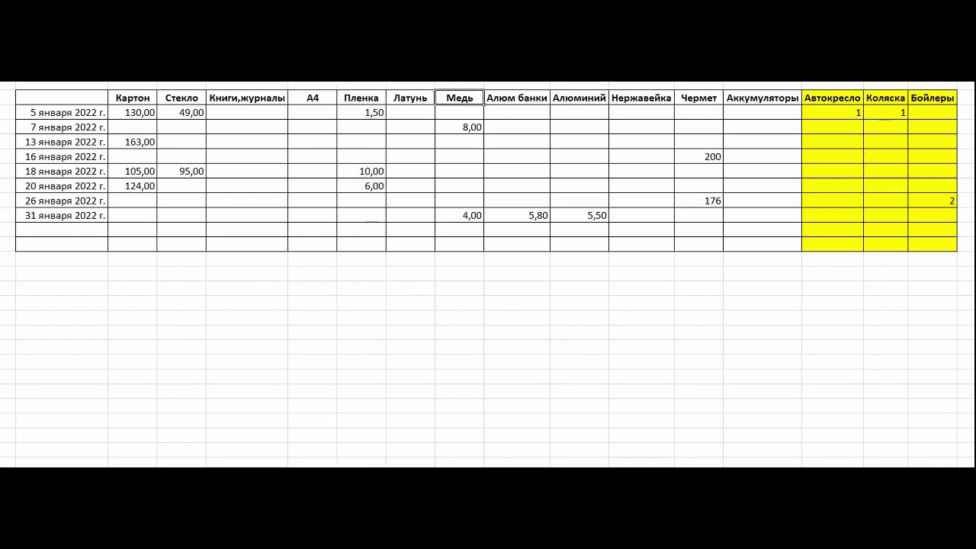
- Examine the first dated rows and the Картон, Стекло and Пленка entries for 5 января 2022 г
left_click(2, 112)
left_click(3, 127)
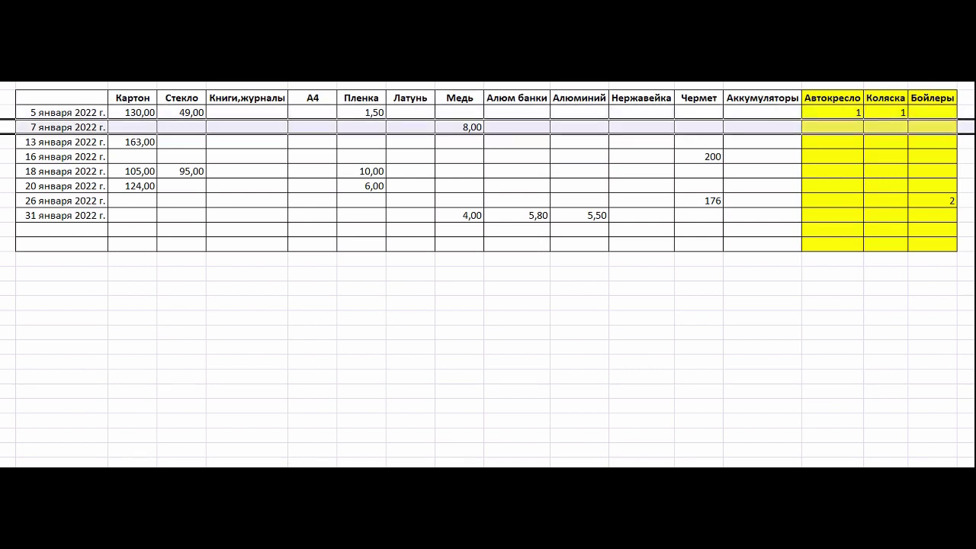
left_click(3, 141)
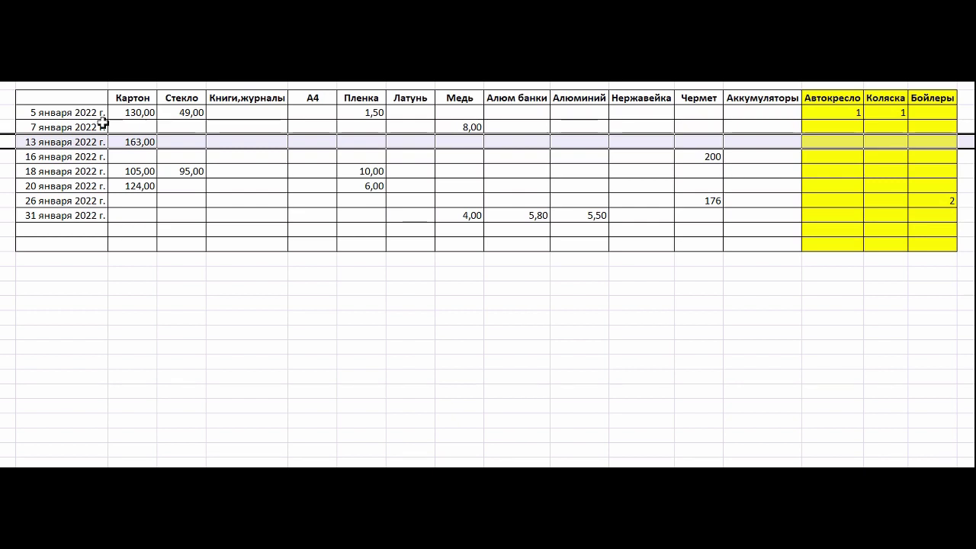
left_click(61, 112)
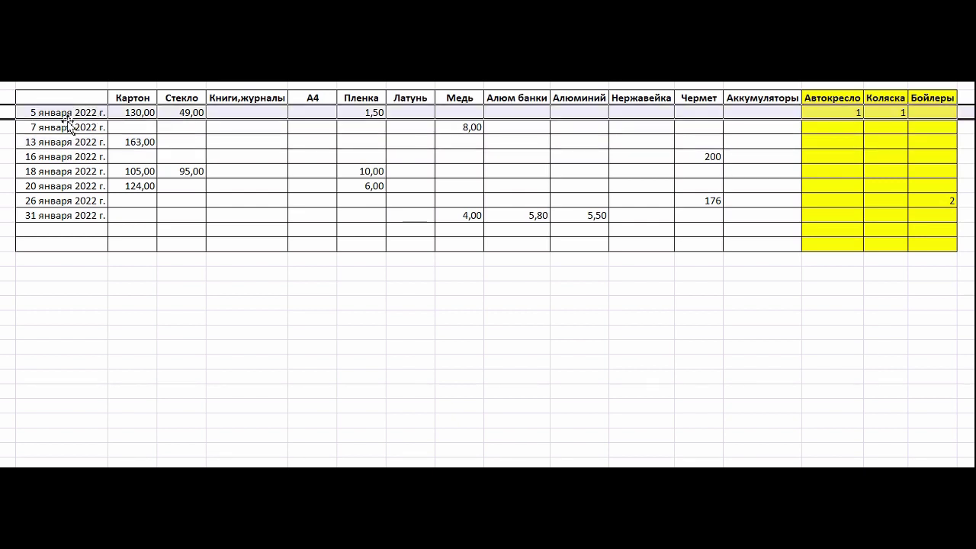
left_click(141, 115)
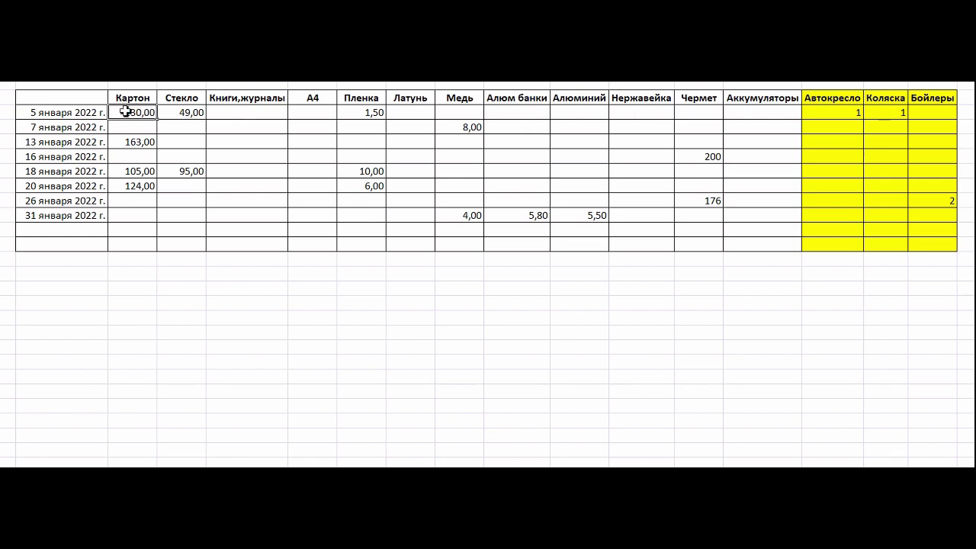
left_click(189, 112)
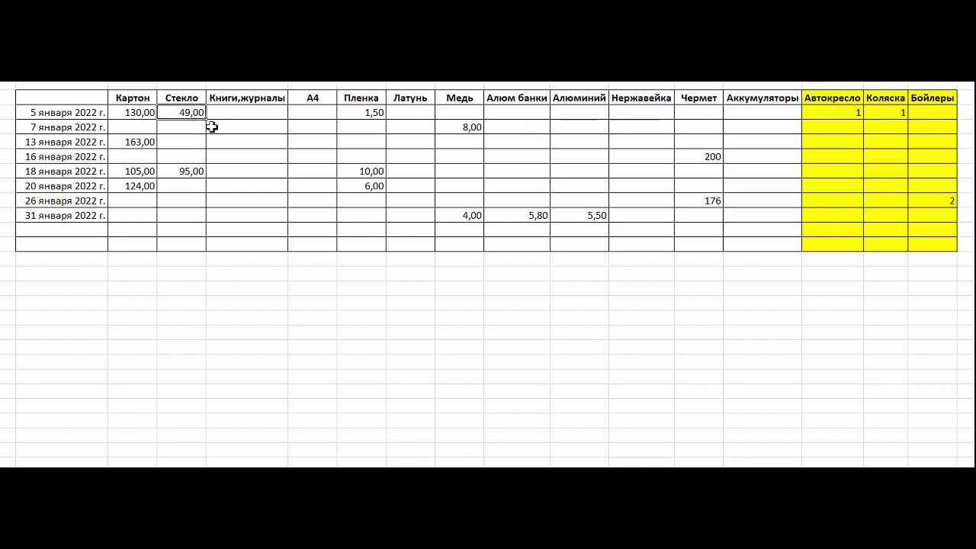
left_click(373, 113)
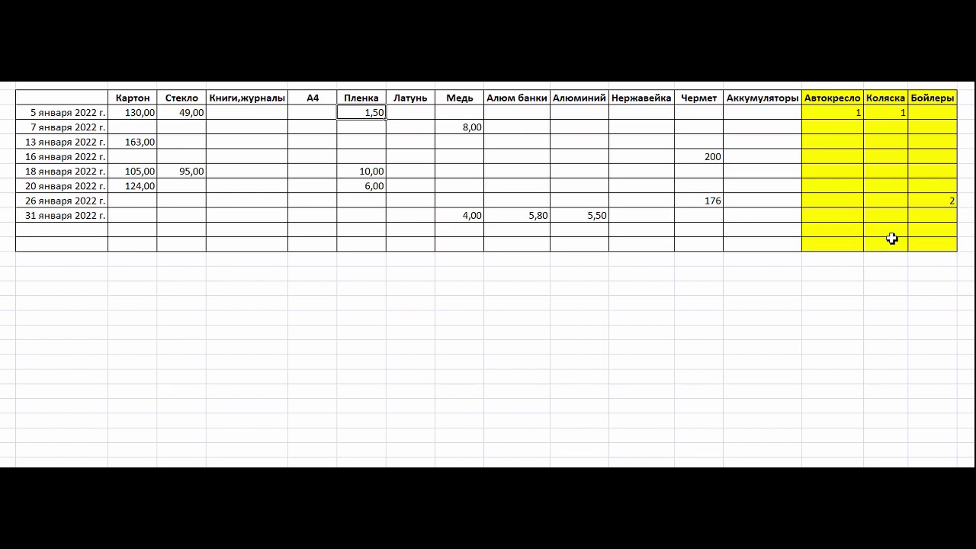
- Examine the yellow Автокресло, Коляска and Бойлеры columns and their entries, compared with the Картон and Стекло amounts
left_click(834, 102)
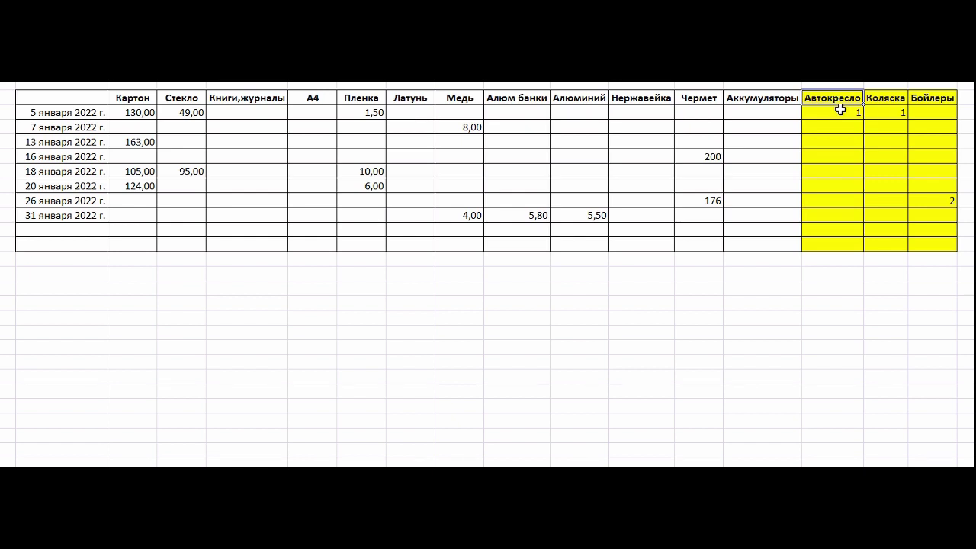
left_click(162, 116)
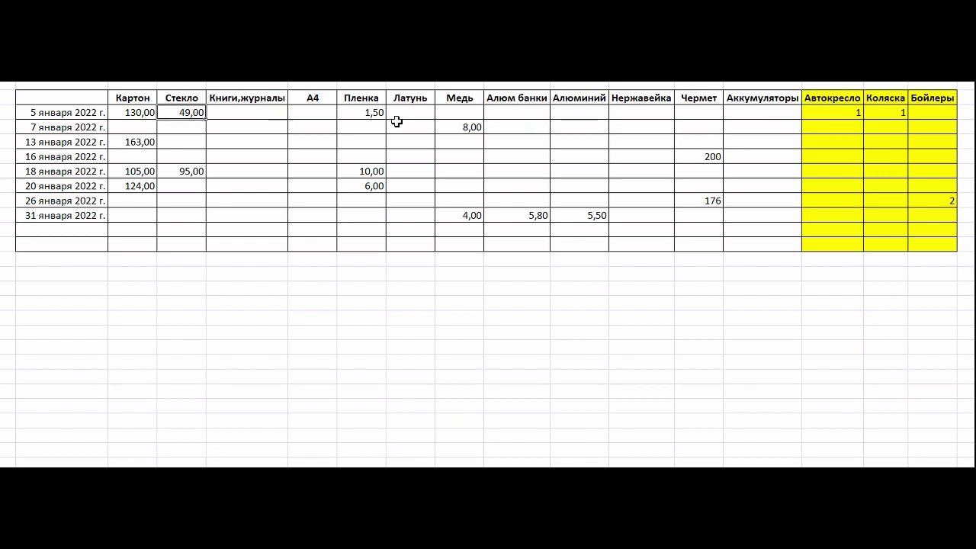
left_click(147, 113)
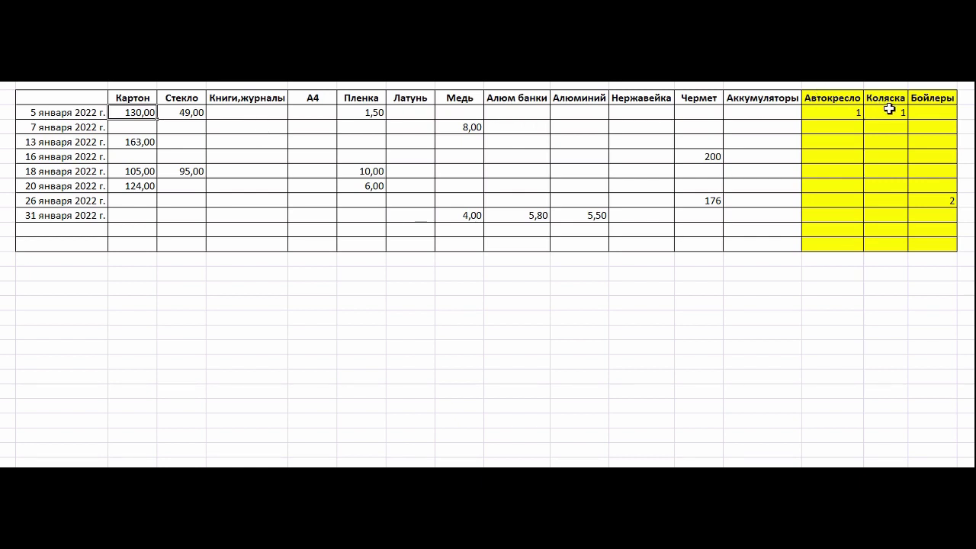
left_click(835, 115)
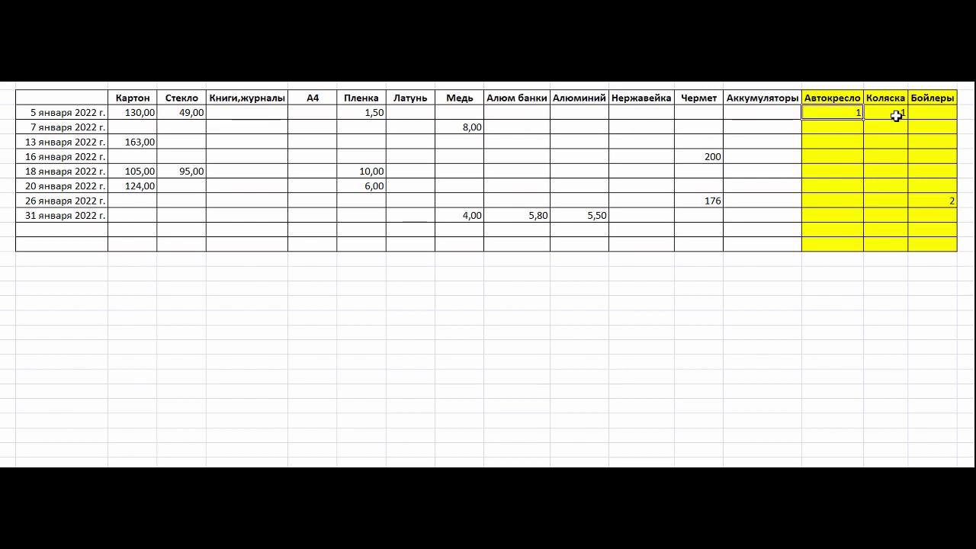
left_click(900, 115)
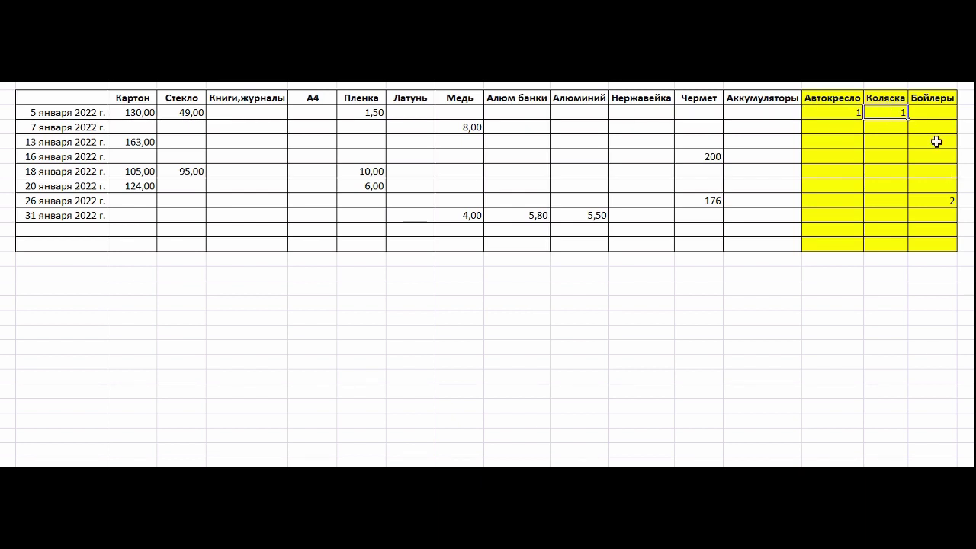
left_click(943, 201)
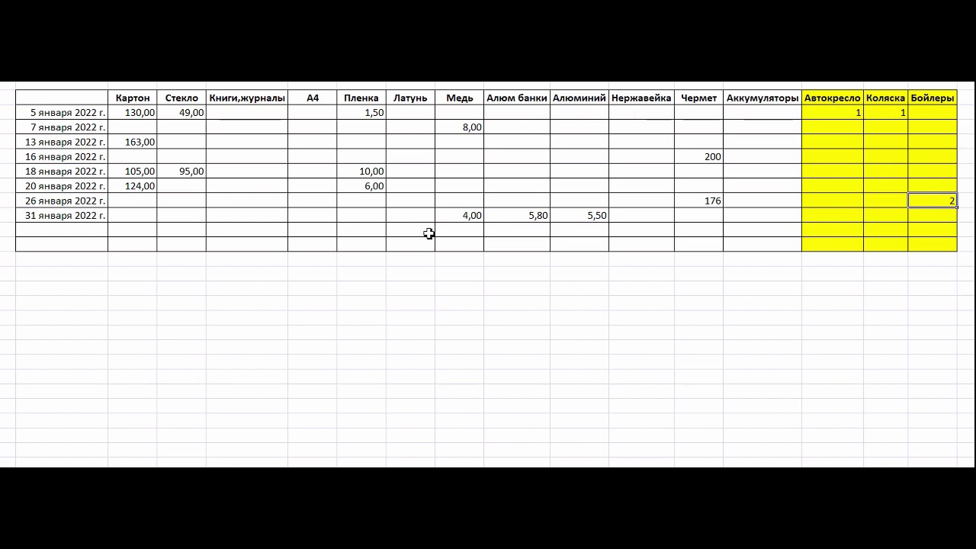
- Examine the Чермет and Алюм банки entries and the Нержавейка, Латунь and Книги,журналы columns
left_click(704, 161)
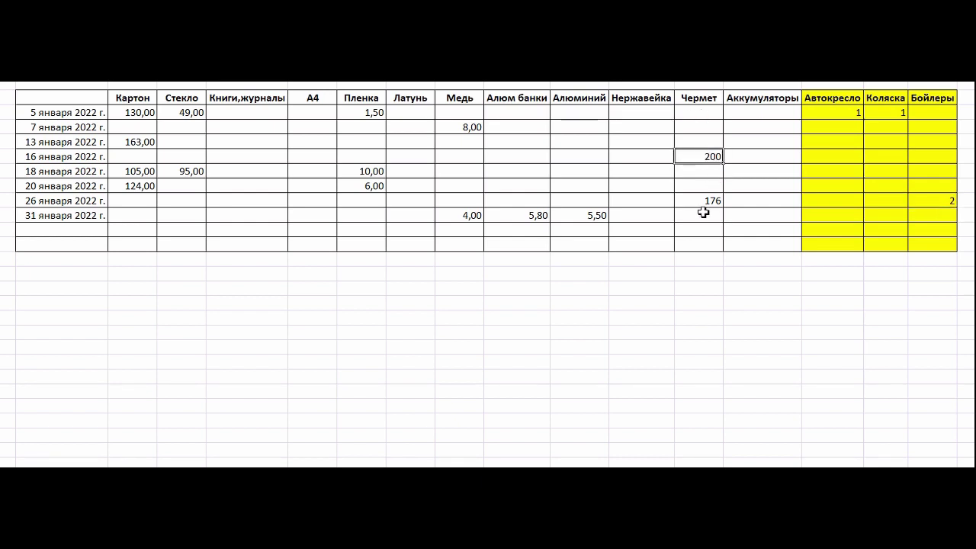
left_click(704, 201)
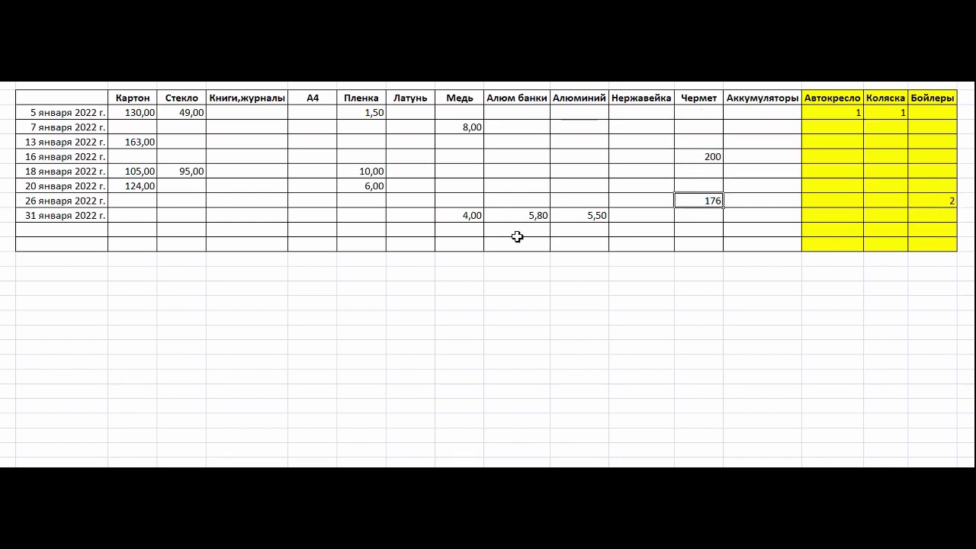
left_click(536, 218)
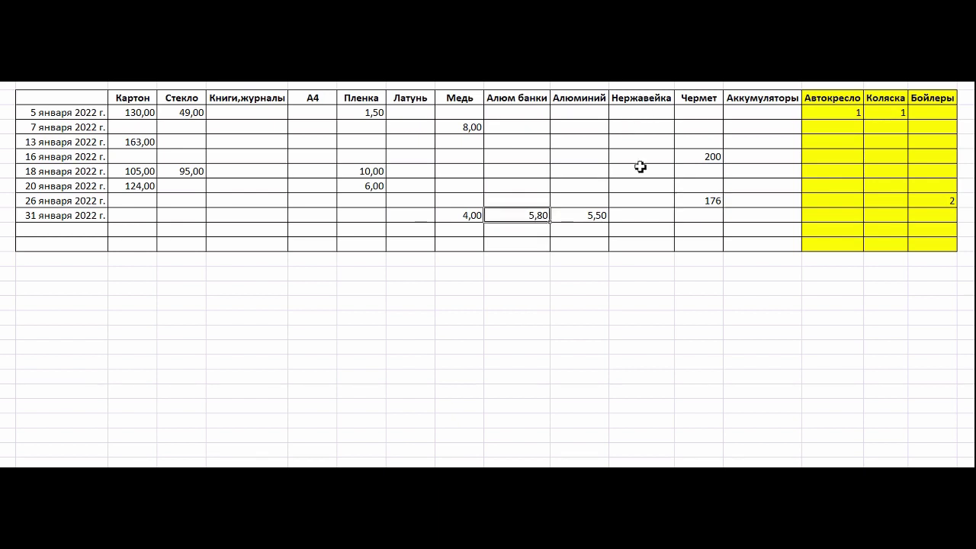
left_click(641, 76)
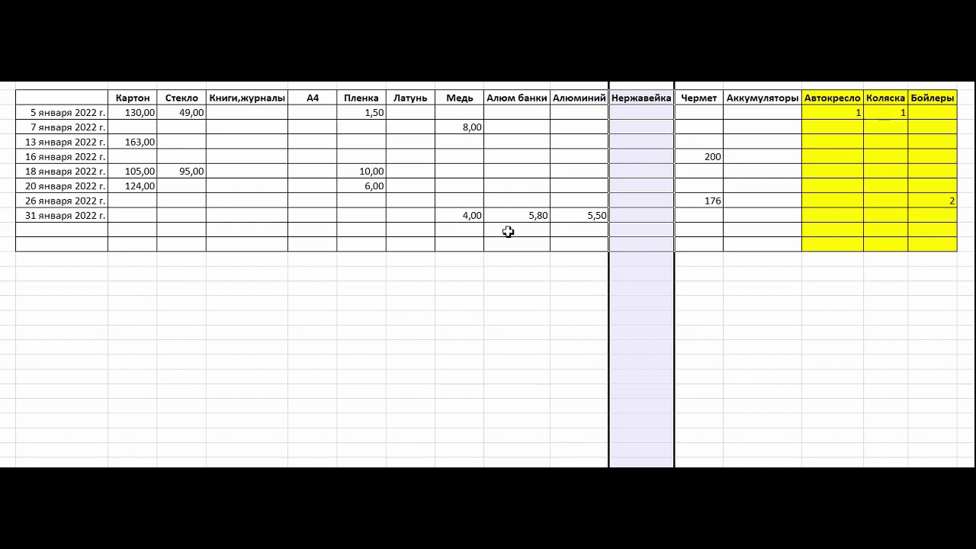
left_click(412, 84)
left_click(412, 84)
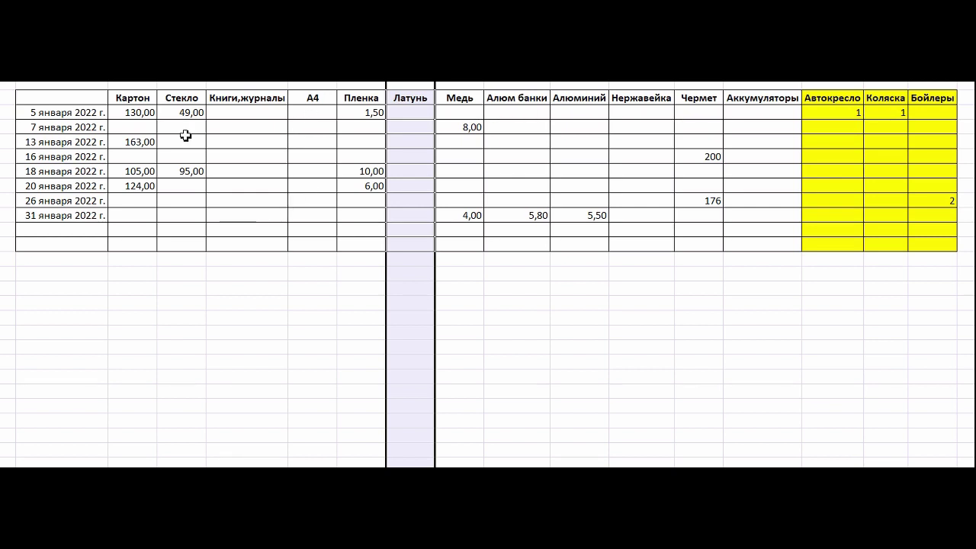
left_click(229, 86)
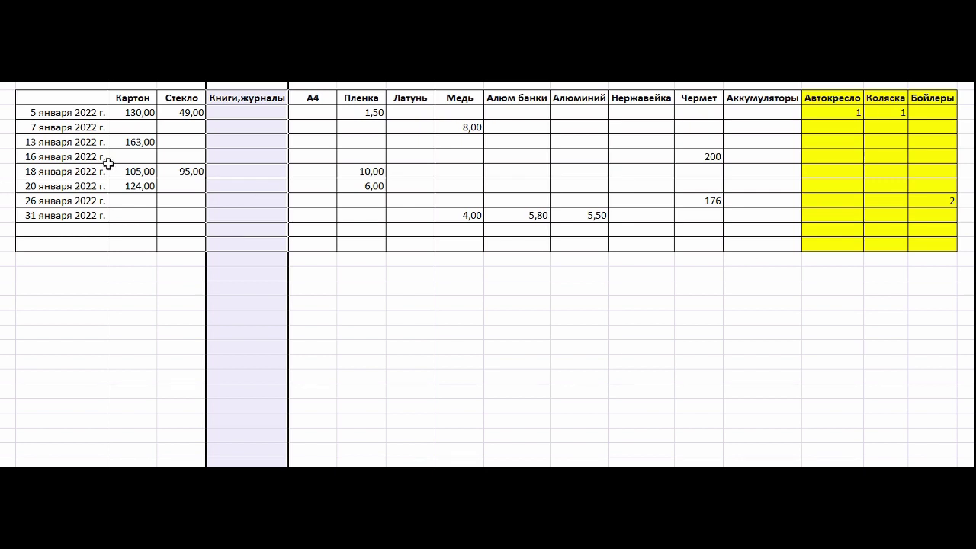
- Bring back the ЯНВАРЬ totals row below the dated entries and check the amounts from Картон through Чермет
left_click(178, 241)
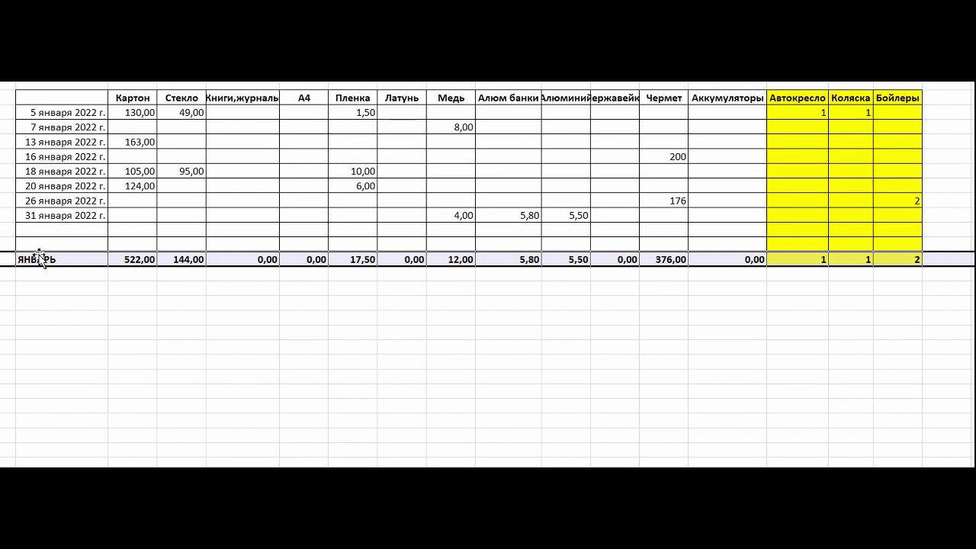
left_click(144, 259)
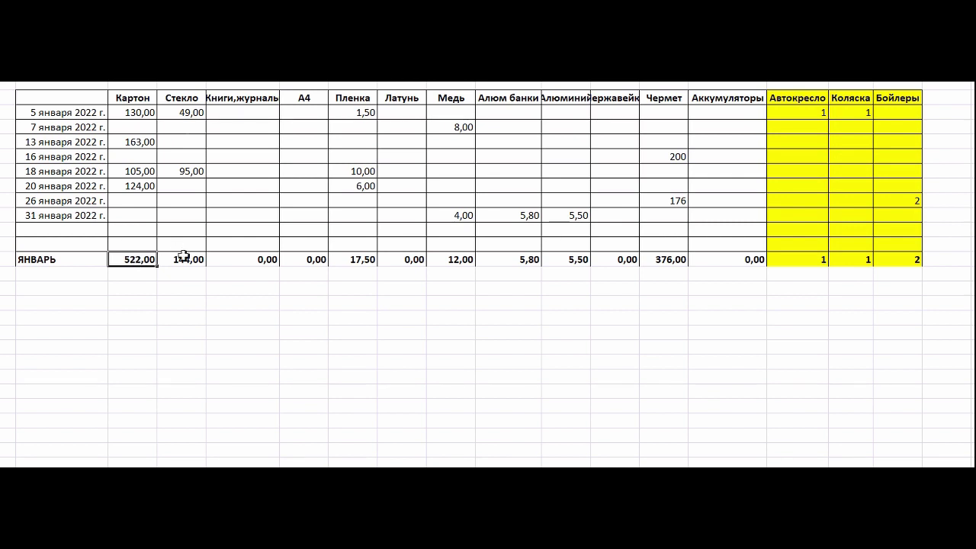
left_click(184, 260)
left_click(357, 261)
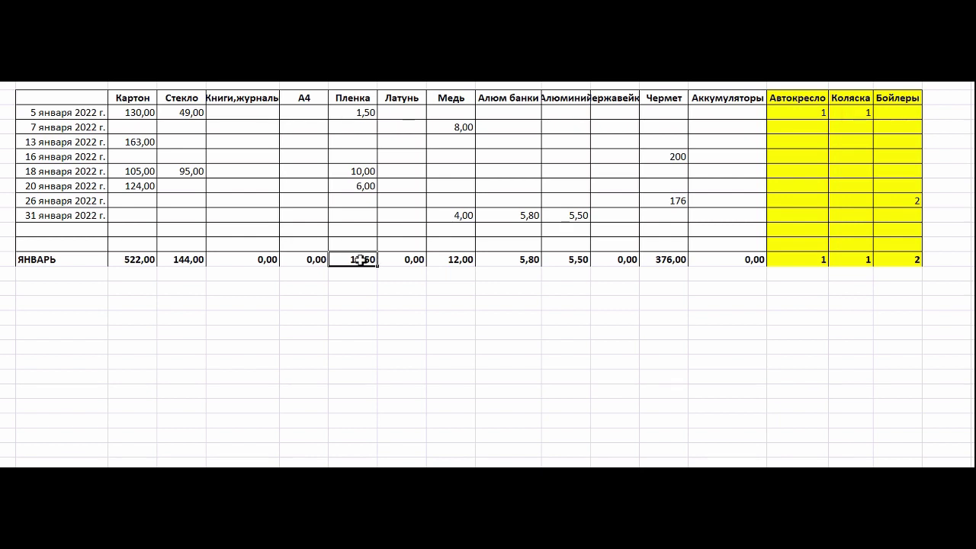
left_click(462, 259)
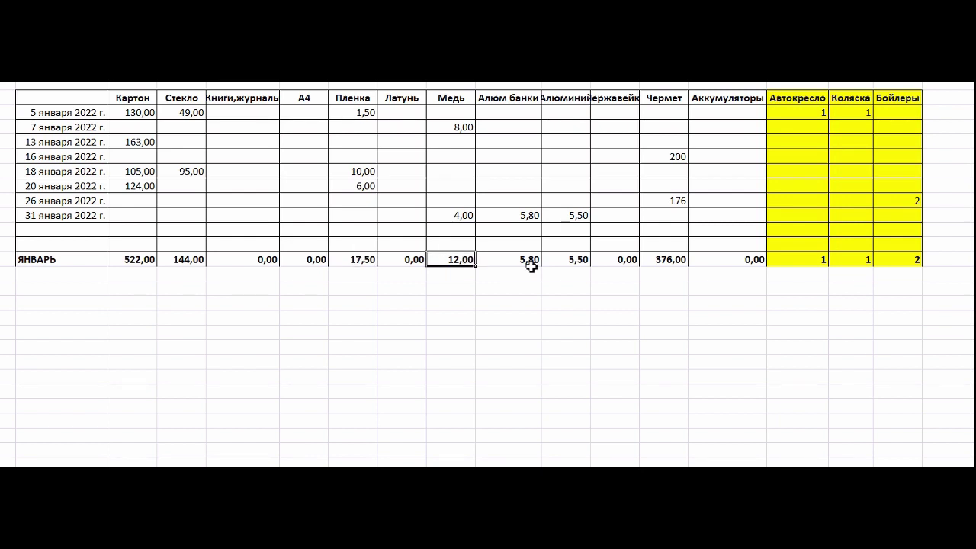
left_click(536, 215)
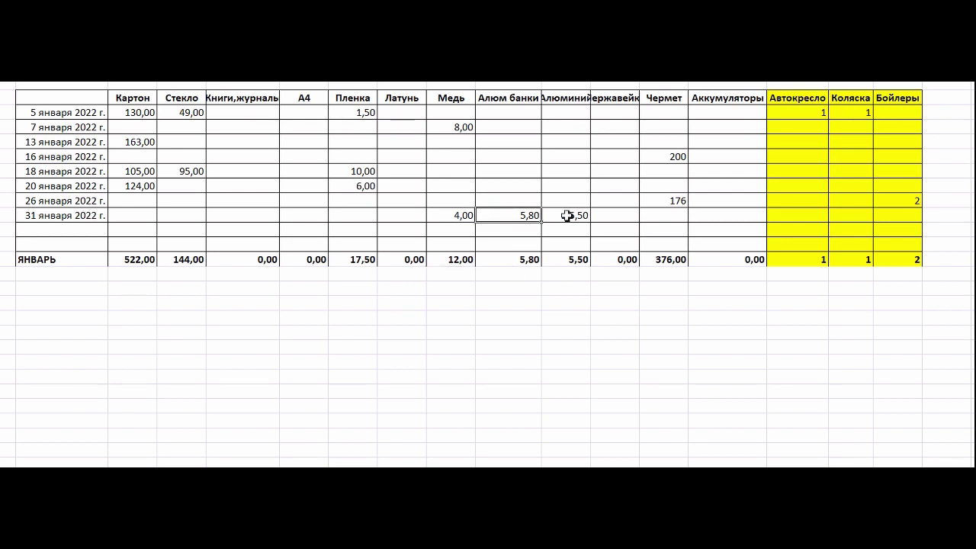
left_click(570, 215)
left_click(677, 258)
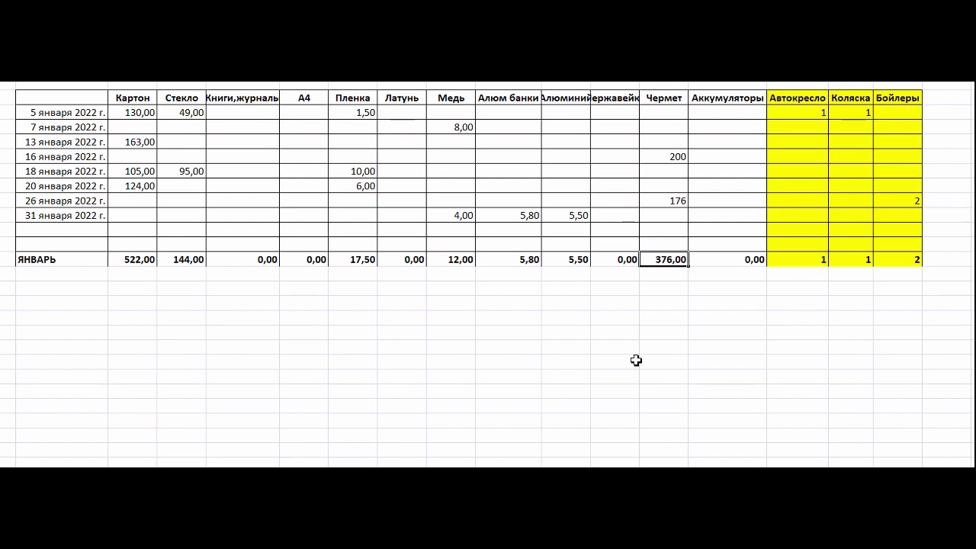
- Undo the last change to restore the Цена за кг row beneath ЯНВАРЬ, and check the Картон price
key("ctrl+z")
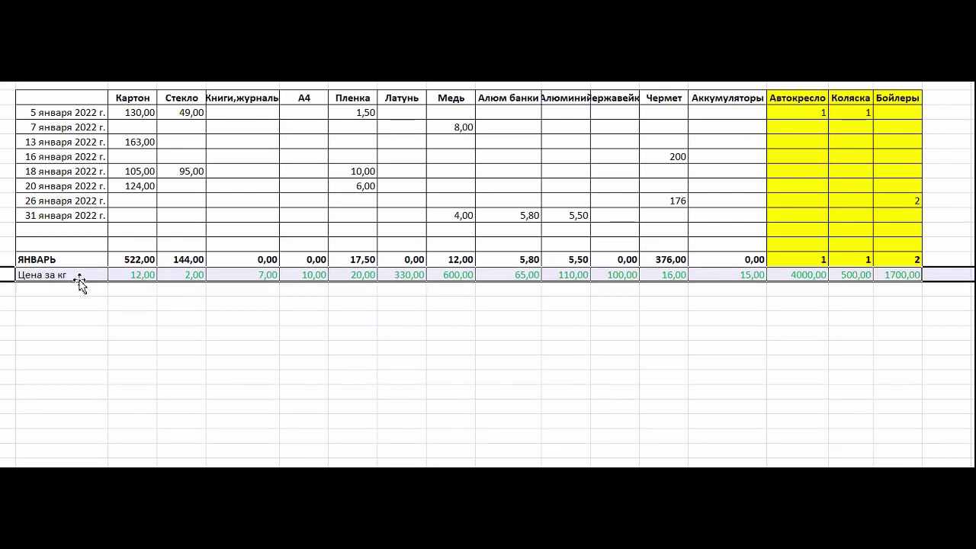
left_click(162, 289)
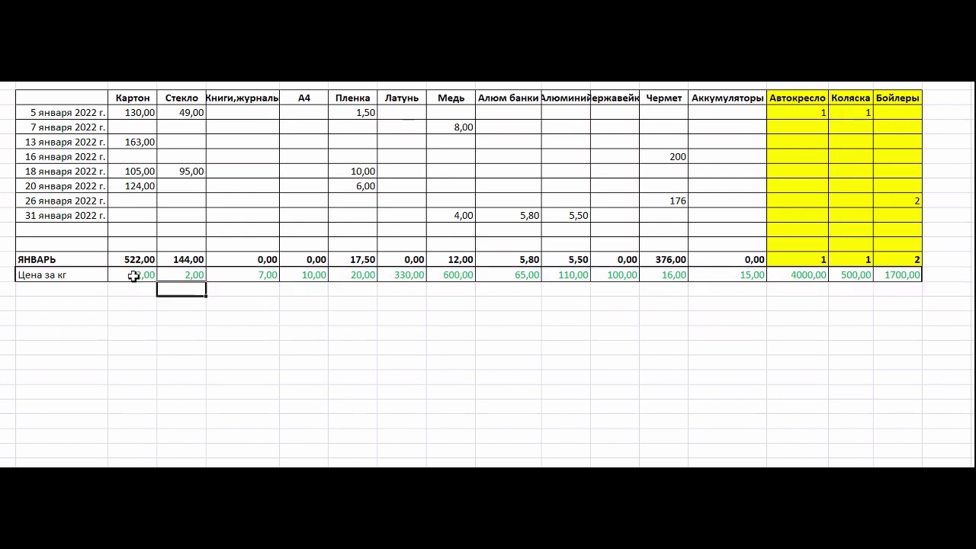
left_click(133, 275)
left_click(27, 274)
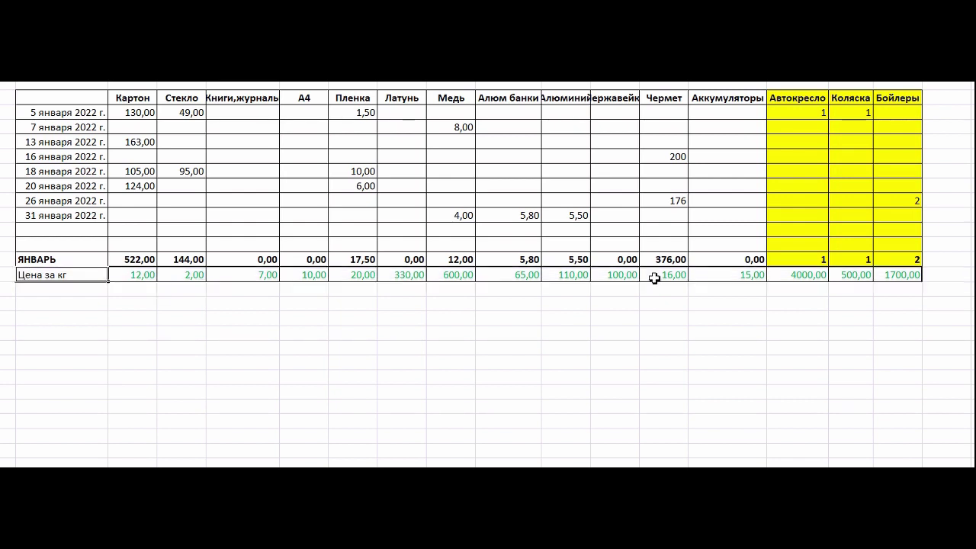
- Examine the prices of Автокресло, Коляска and Бойлеры in the Цена за кг row
left_click(800, 275)
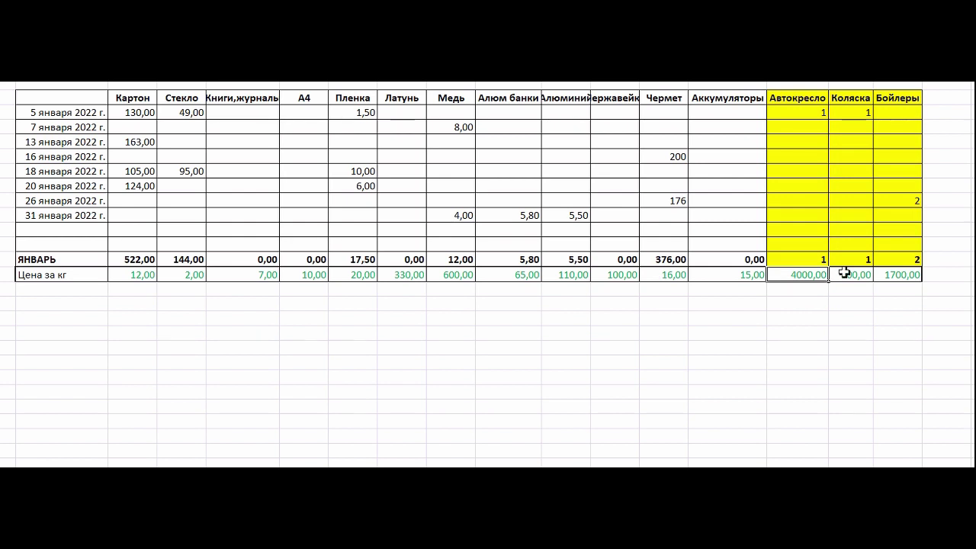
left_click(844, 275)
left_click(901, 276)
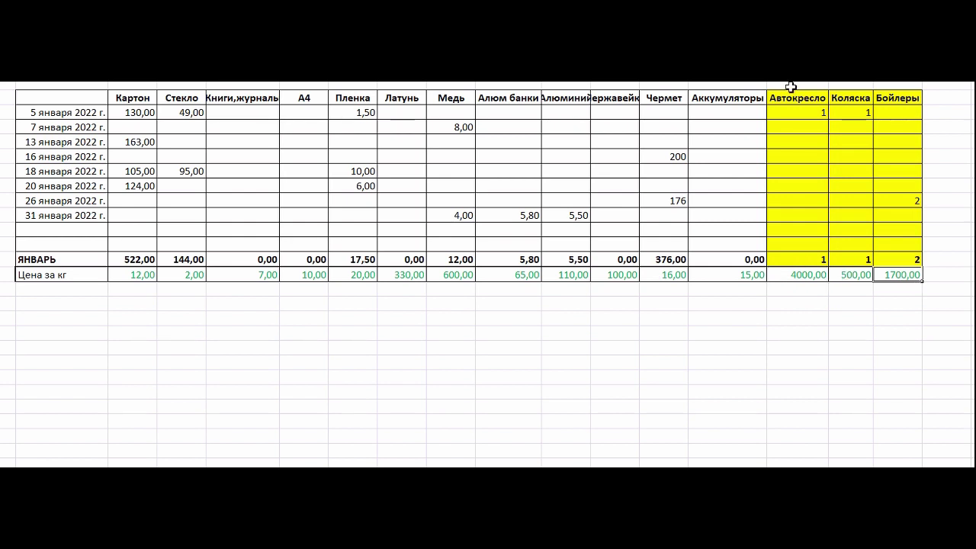
left_click(810, 274)
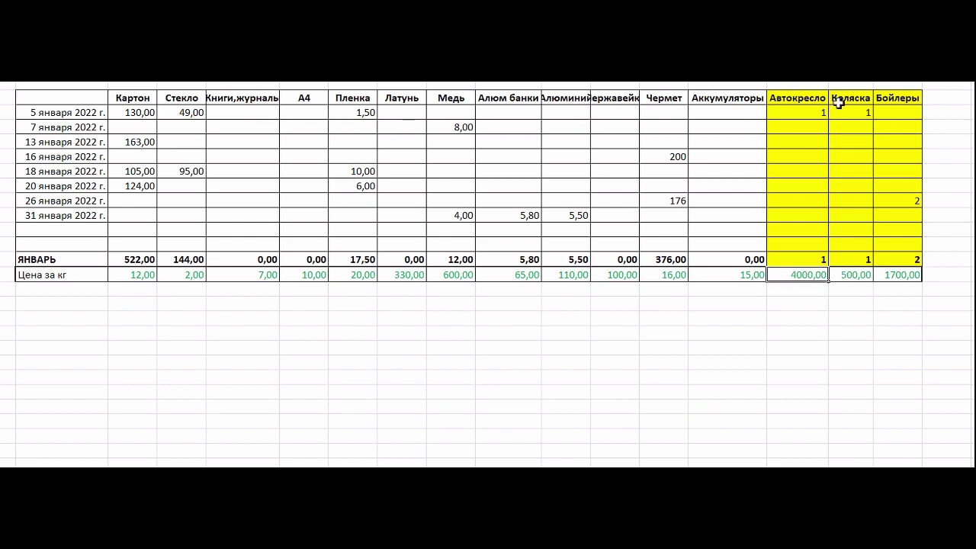
left_click(861, 278)
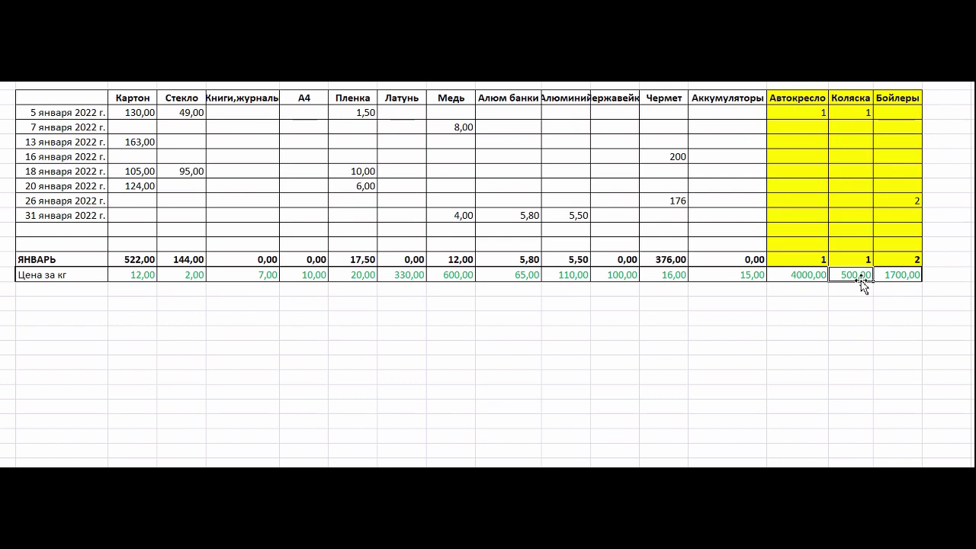
- Check the Бойлеры price in the Цена за кг row and the Картон total in the ЯНВАРЬ row
left_click(912, 276)
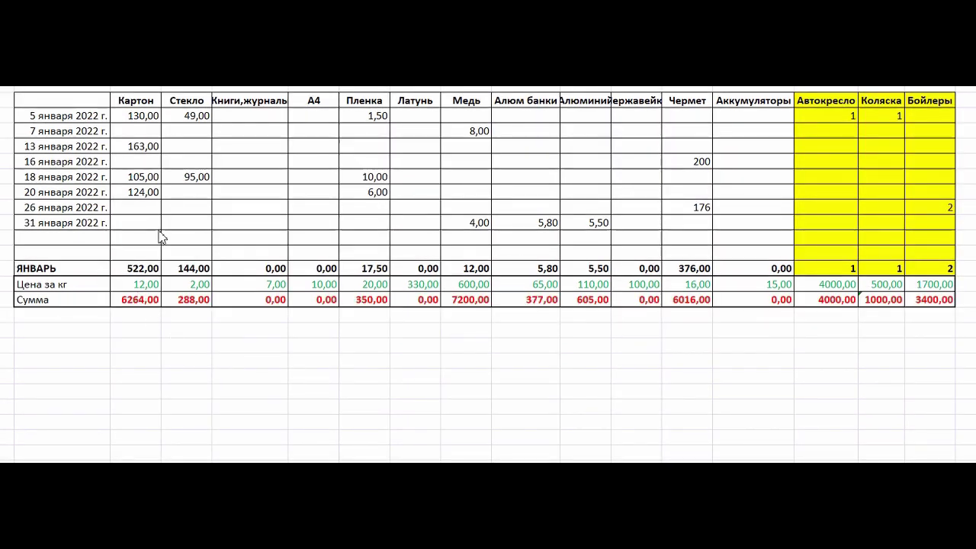
left_click(250, 406)
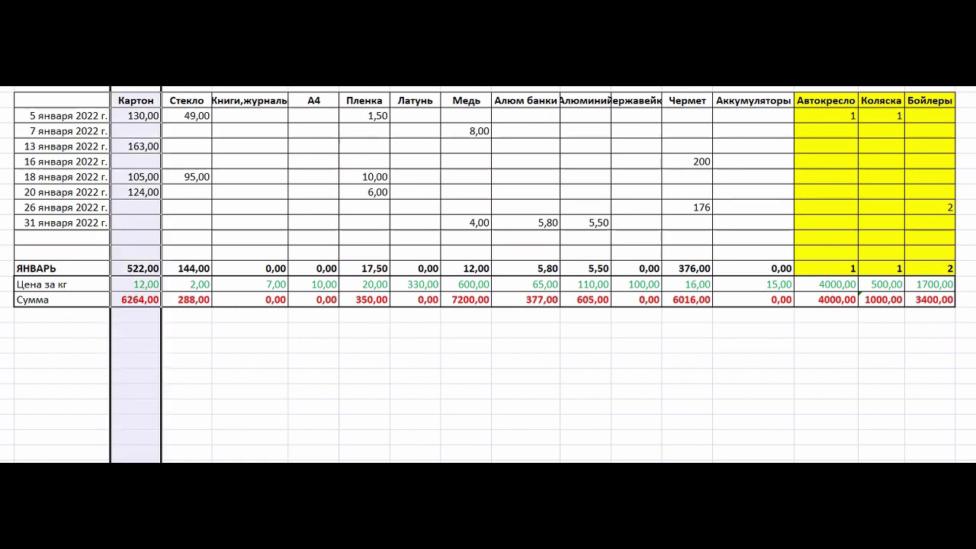
key("ctrl+space")
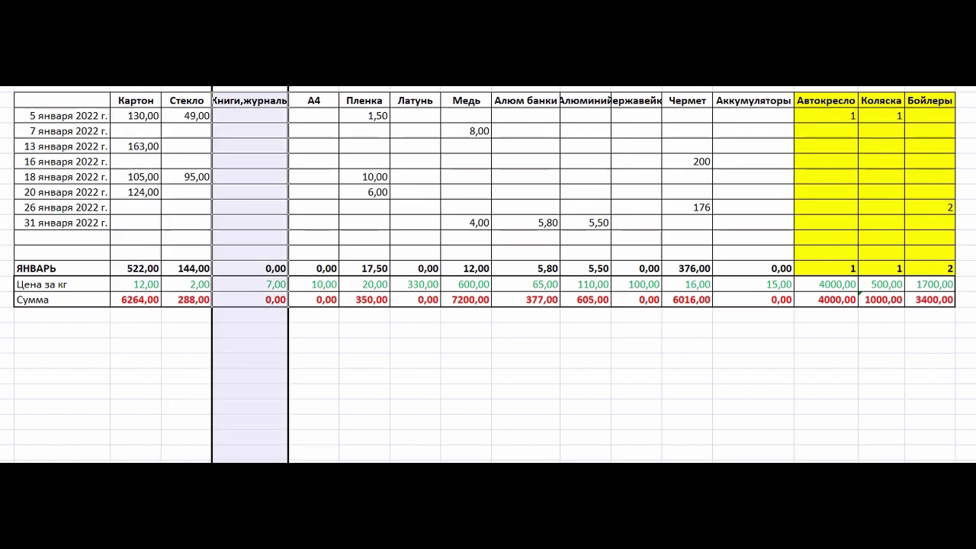
left_click(142, 265)
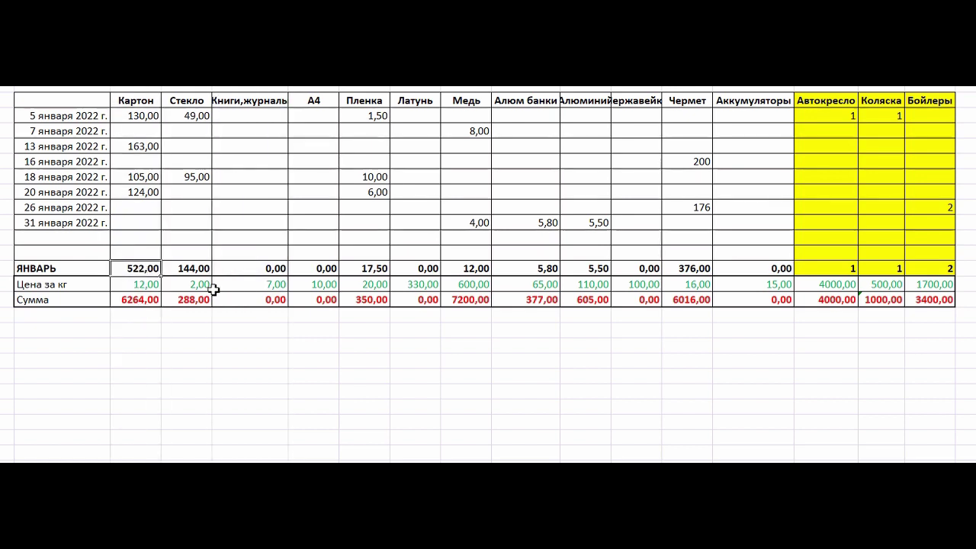
- Examine the Сумма row amounts for Картон, Медь, Чермет, Пленка and Алюм банки
left_click(129, 300)
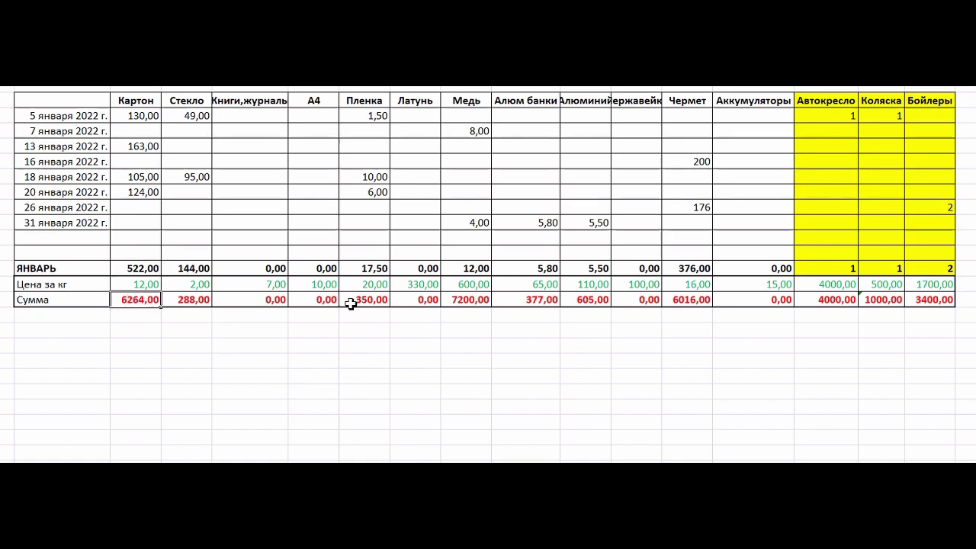
left_click(474, 302)
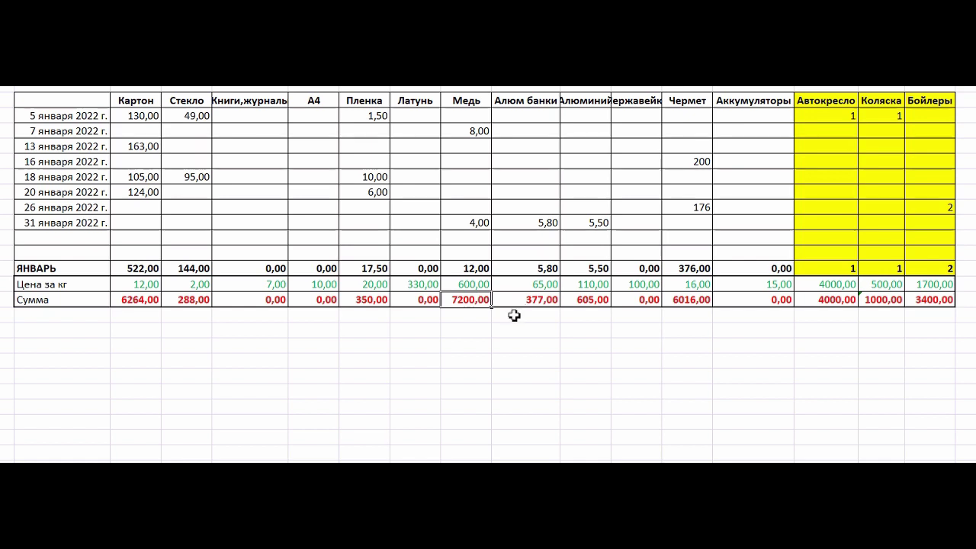
left_click(697, 299)
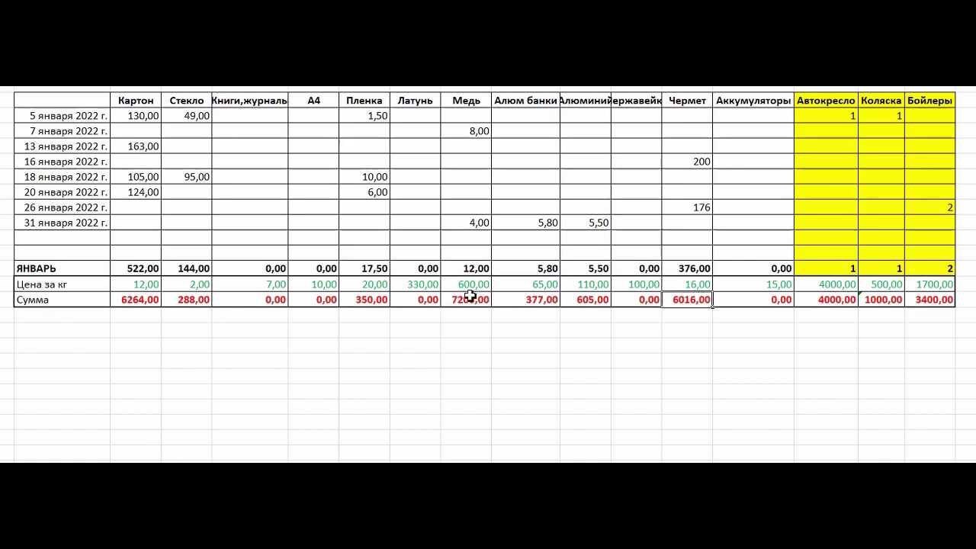
left_click(362, 300)
left_click(450, 300)
left_click(551, 301)
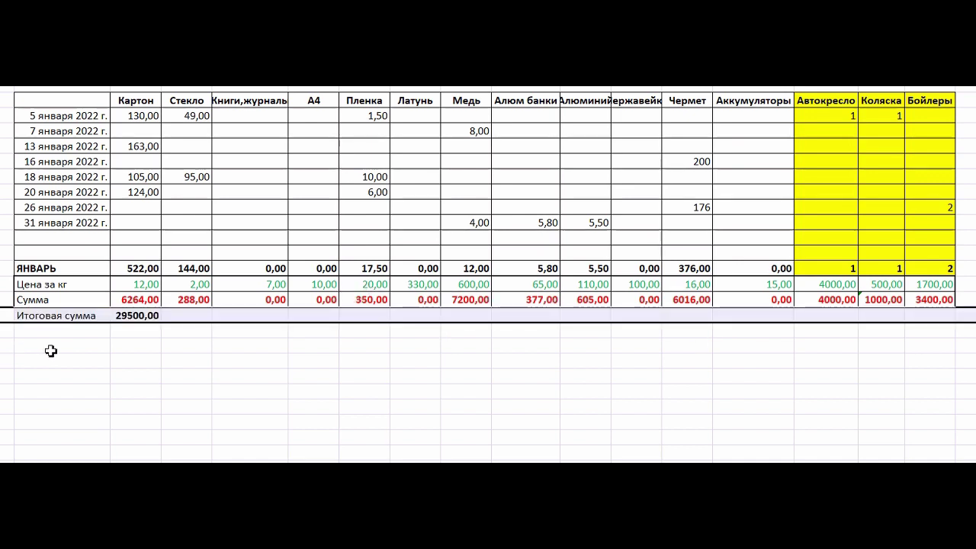
- Examine the grand total in the Итоговая сумма row and the Алюм банки amount in the Сумма row
left_click(52, 348)
left_click(133, 317)
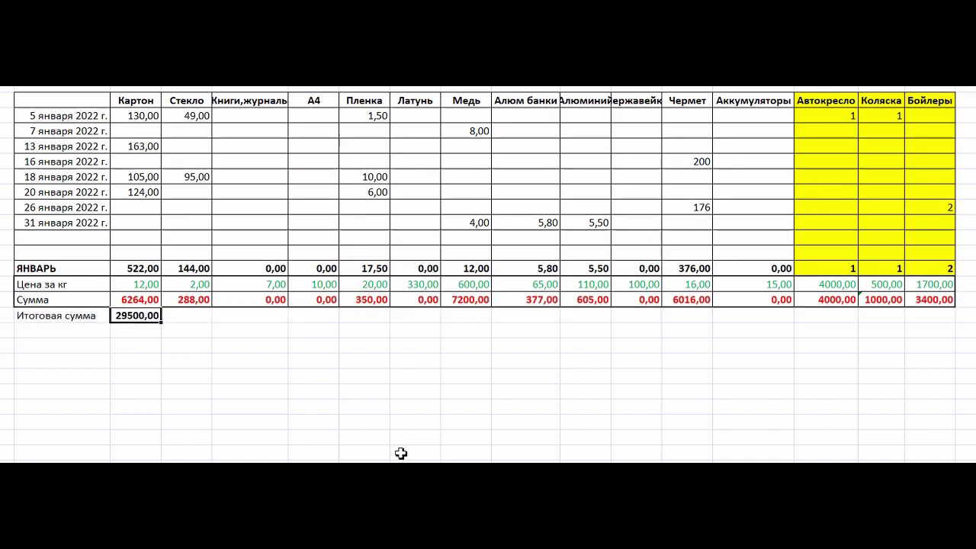
left_click(215, 330)
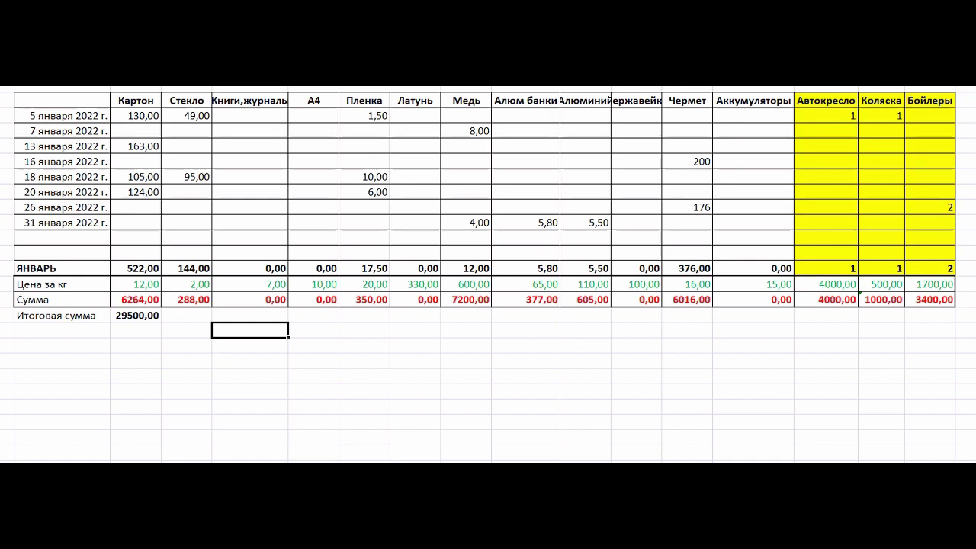
left_click(637, 82)
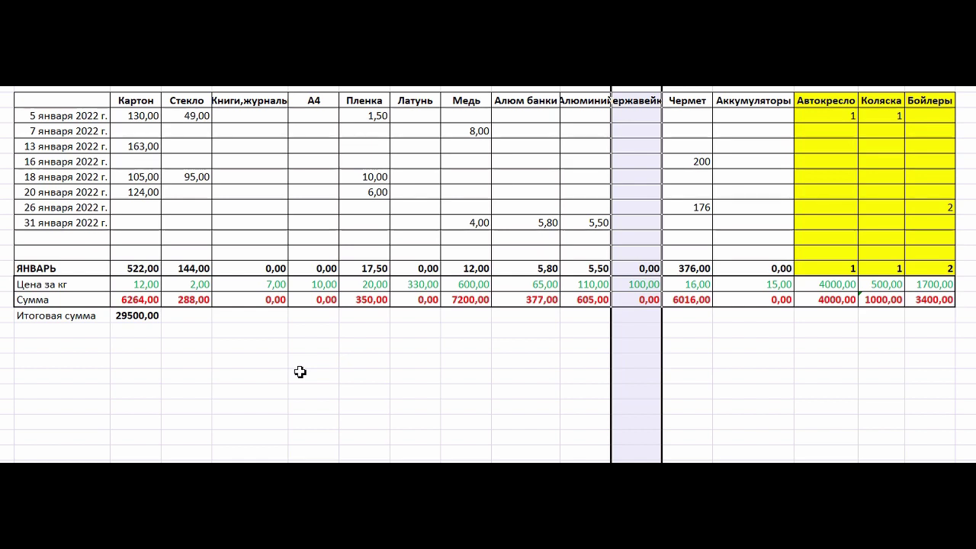
left_click(498, 297)
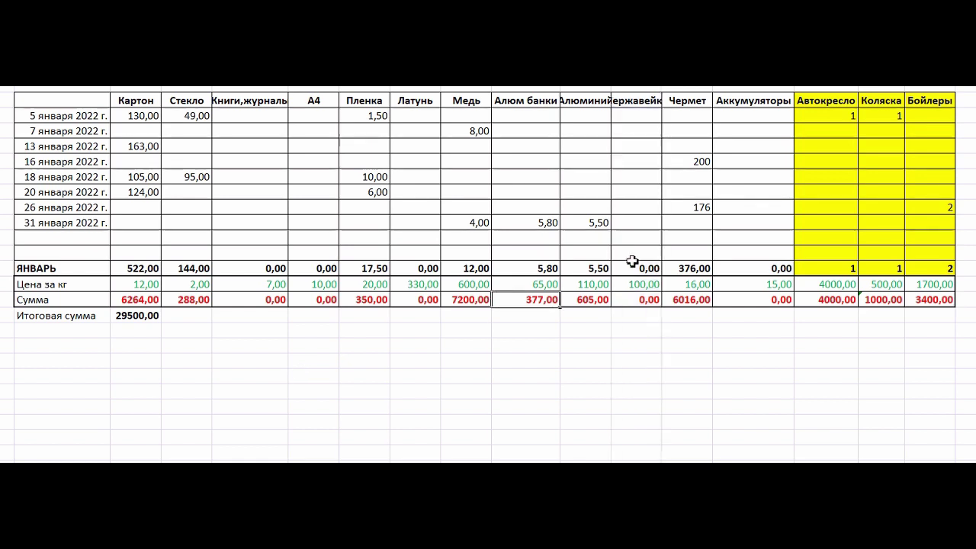